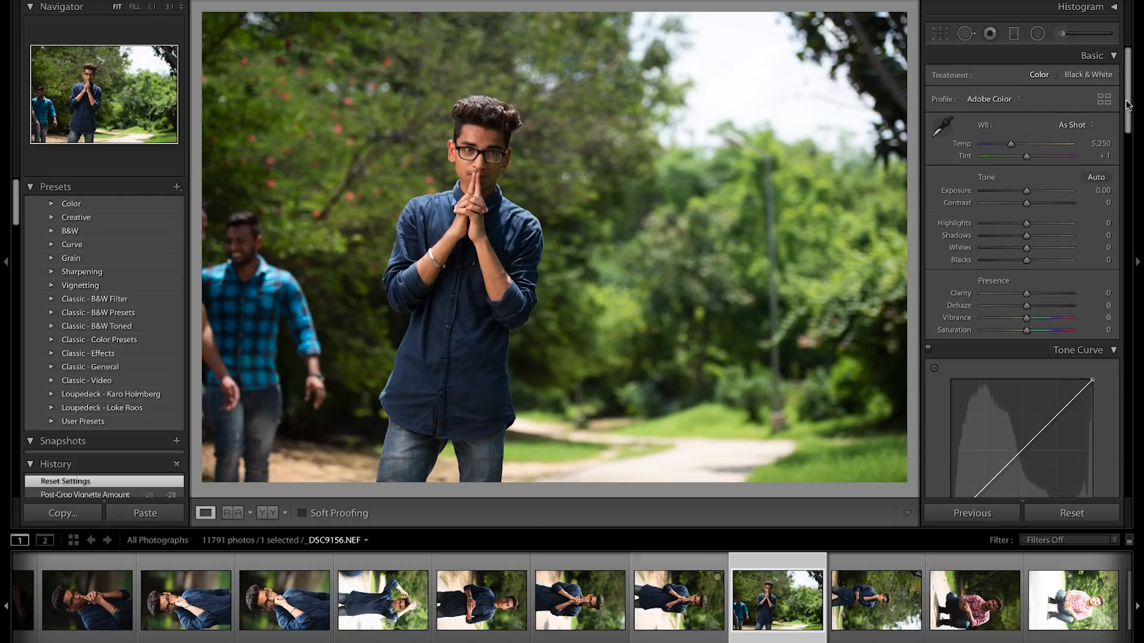
Set the photo's Contrast to +93 in the basic tone adjustments.
{"action": "scroll", "coordinate": [1066, 197], "scroll_direction": "down", "scroll_amount": 4}
{"action": "left_click_drag", "start_coordinate": [1129, 145], "coordinate": [1128, 111]}
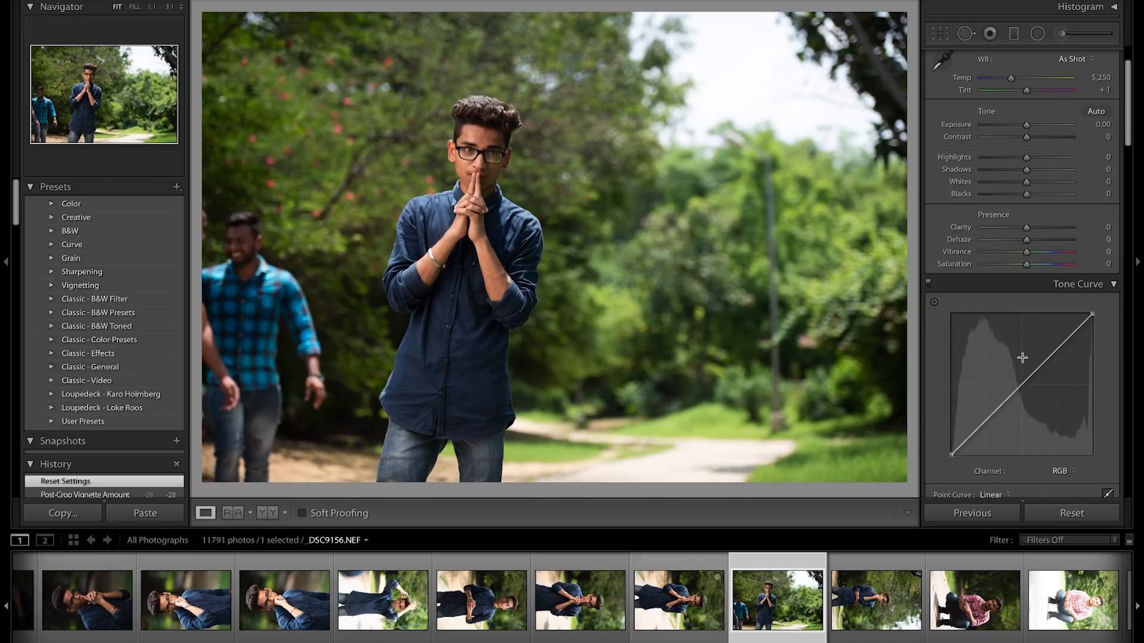
{"action": "left_click", "coordinate": [1093, 137]}
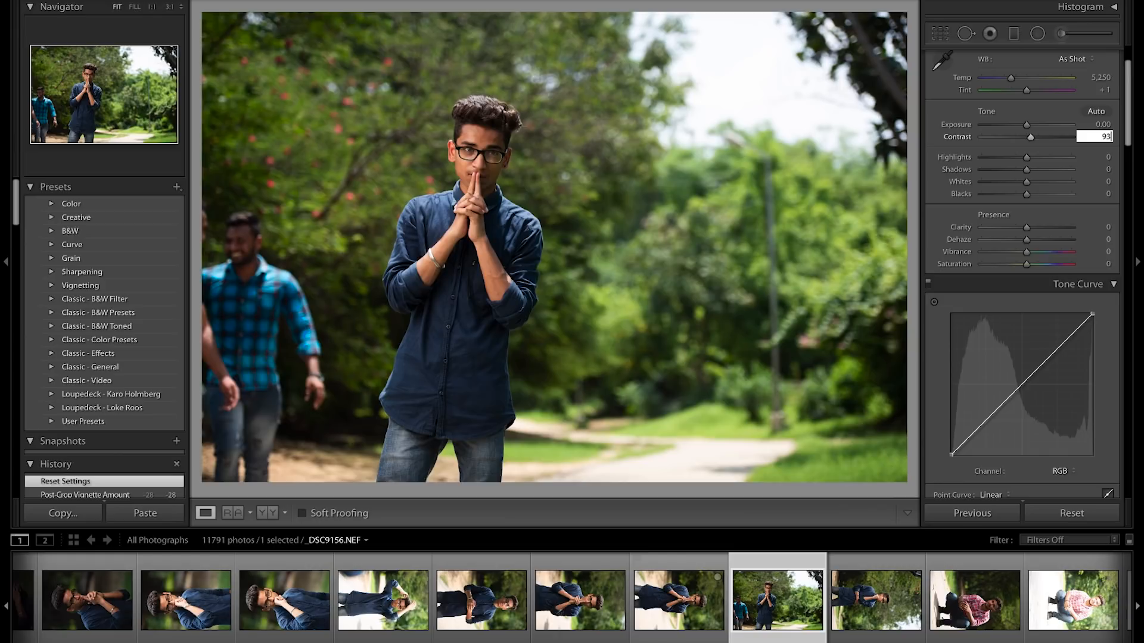
{"action": "key", "text": "Return"}
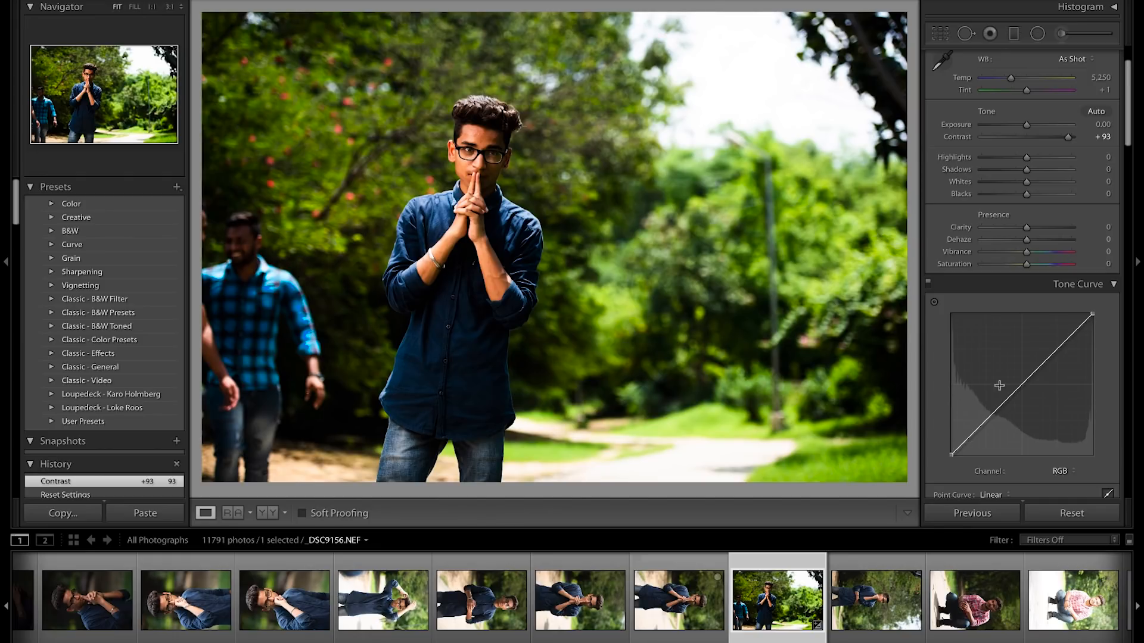
Raise the RGB tone curve's black point to about 12.5%, add a shadow point at about 21.2 / 27.5%, and compare with the original.
{"action": "left_click_drag", "start_coordinate": [955, 454], "coordinate": [949, 438]}
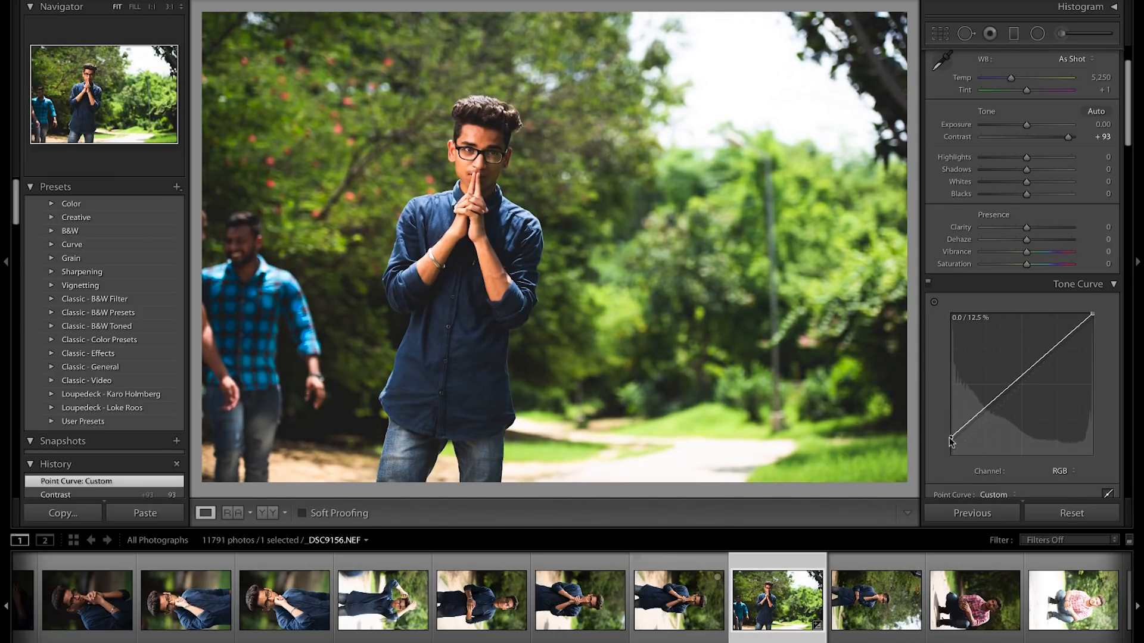
{"action": "left_click_drag", "start_coordinate": [983, 412], "coordinate": [981, 417]}
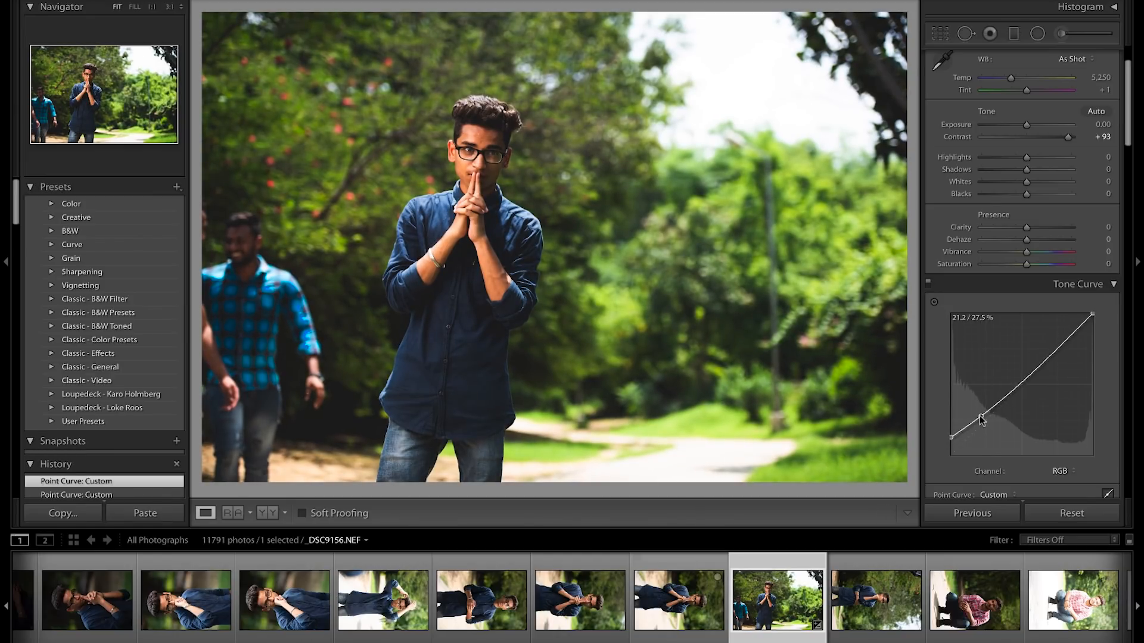
{"action": "key", "text": "backslash"}
{"action": "key", "text": "backslash"}
Shift the Green hue to -43 and the Yellow hue to -42.
{"action": "left_click_drag", "start_coordinate": [1126, 106], "coordinate": [1111, 189]}
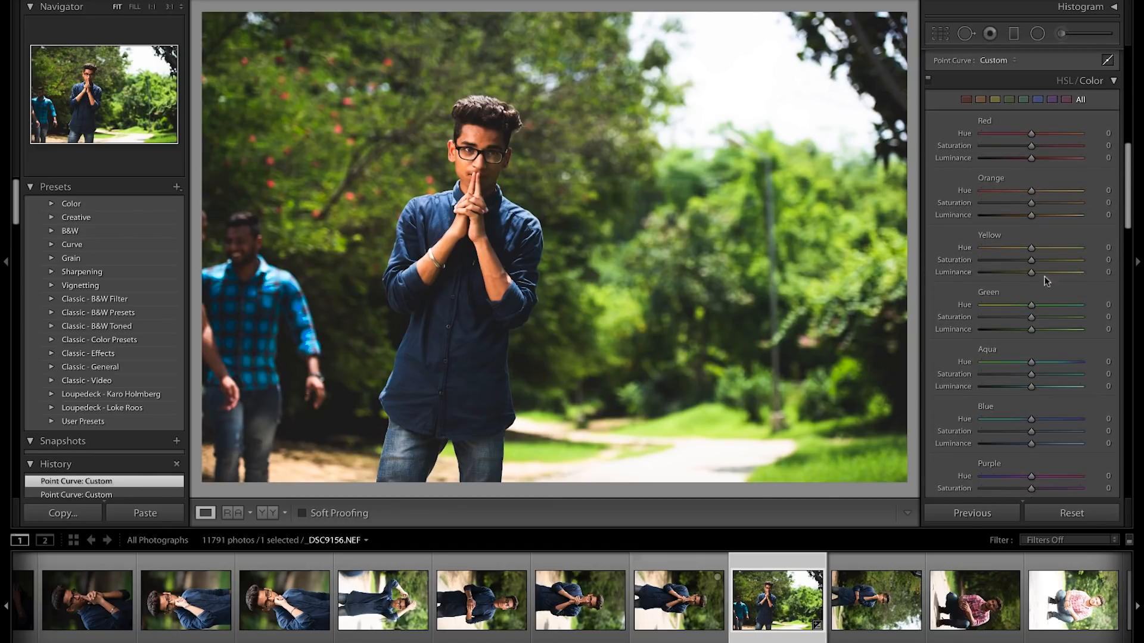
{"action": "left_click_drag", "start_coordinate": [1031, 305], "coordinate": [1010, 306]}
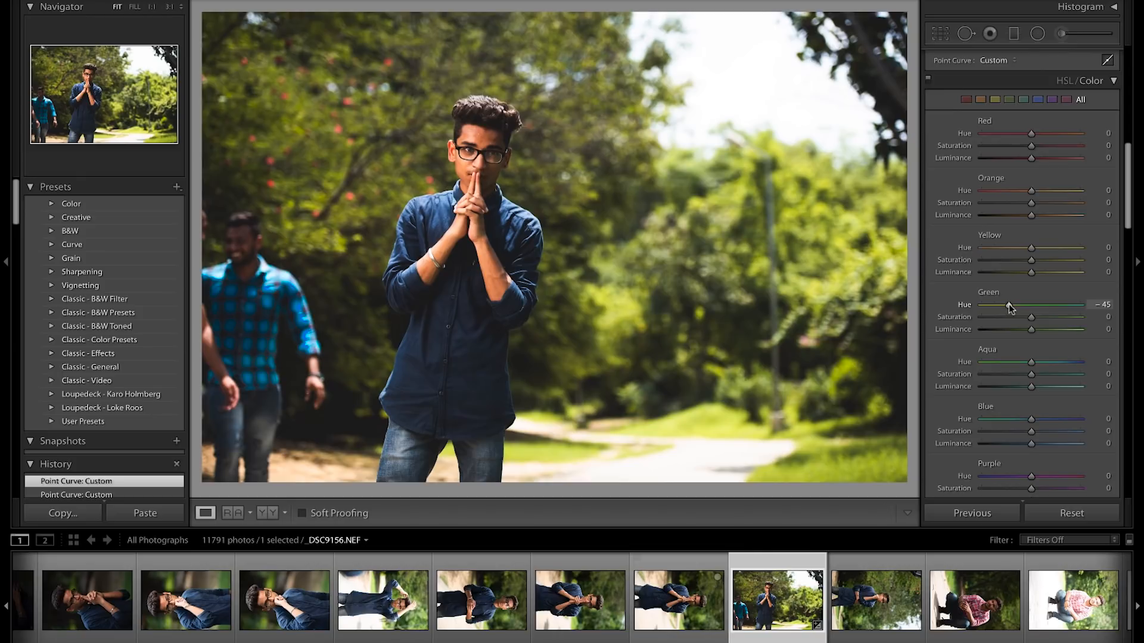
{"action": "left_click_drag", "start_coordinate": [1031, 248], "coordinate": [1011, 252]}
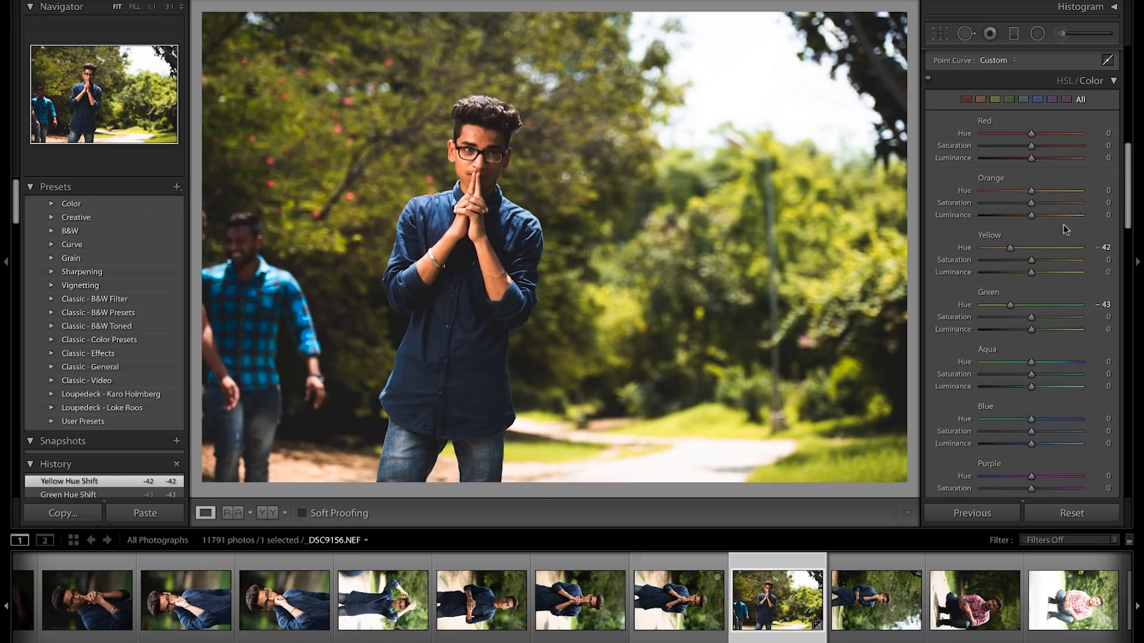
Warm the white balance temperature to 5,333 and raise the tone curve's black point to about 14.5%.
{"action": "left_click_drag", "start_coordinate": [1126, 159], "coordinate": [1124, 90]}
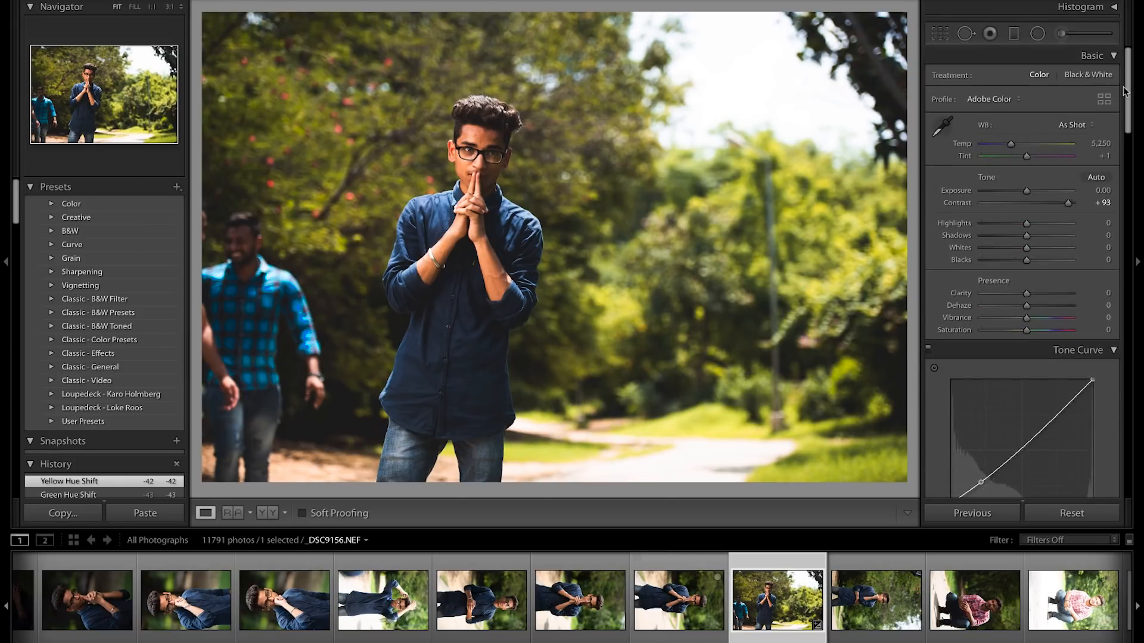
{"action": "left_click_drag", "start_coordinate": [1011, 145], "coordinate": [1011, 144]}
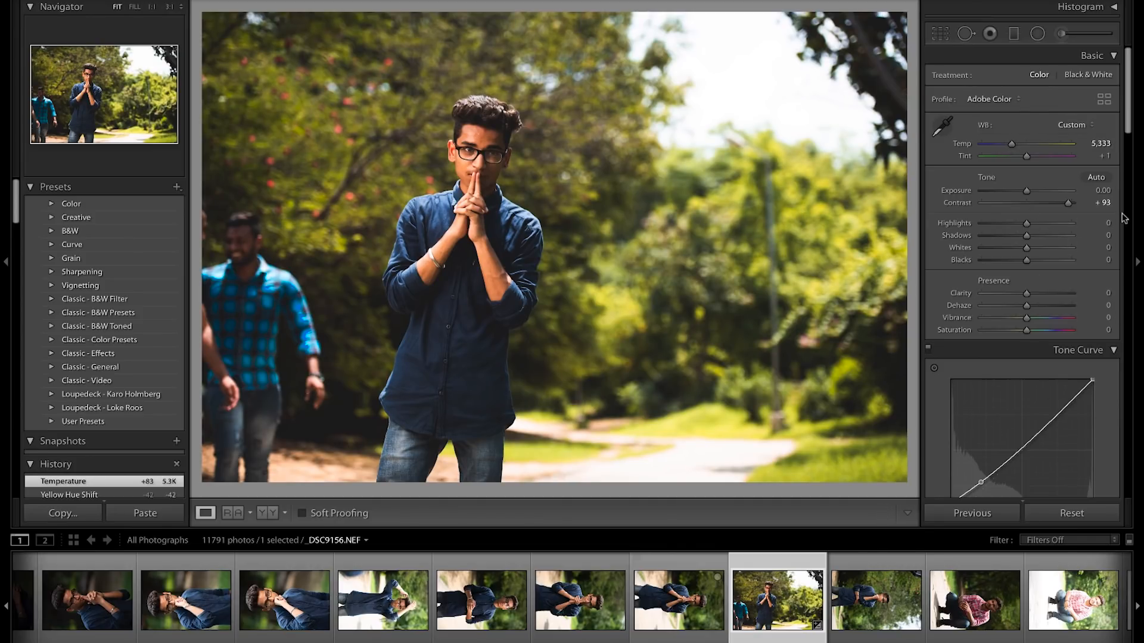
{"action": "left_click_drag", "start_coordinate": [1127, 122], "coordinate": [1127, 165]}
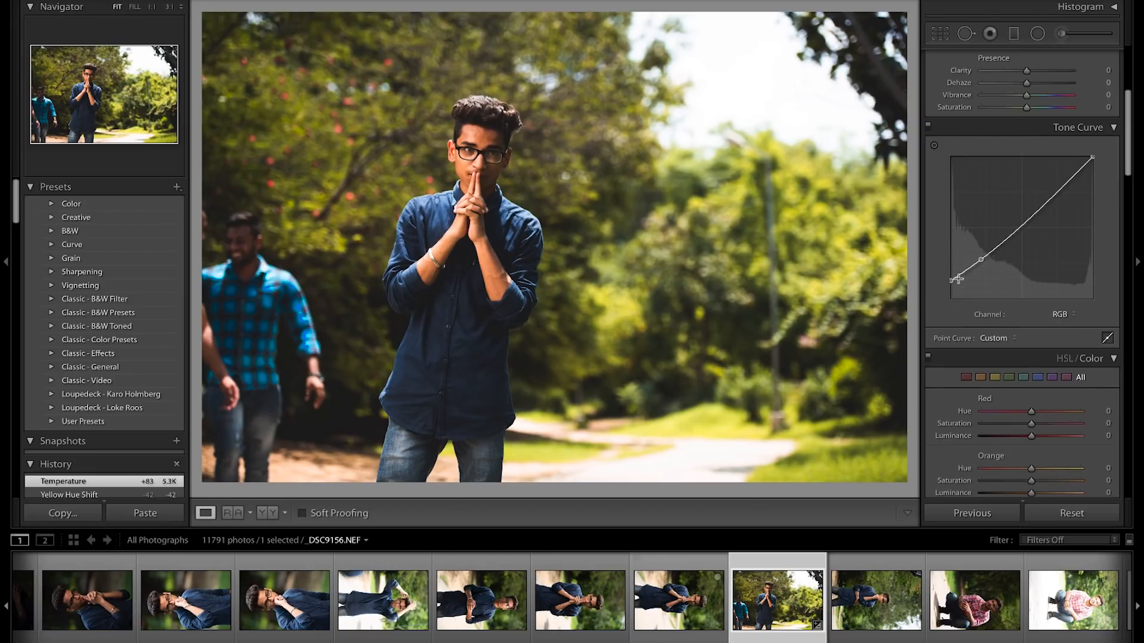
{"action": "left_click_drag", "start_coordinate": [951, 280], "coordinate": [949, 278]}
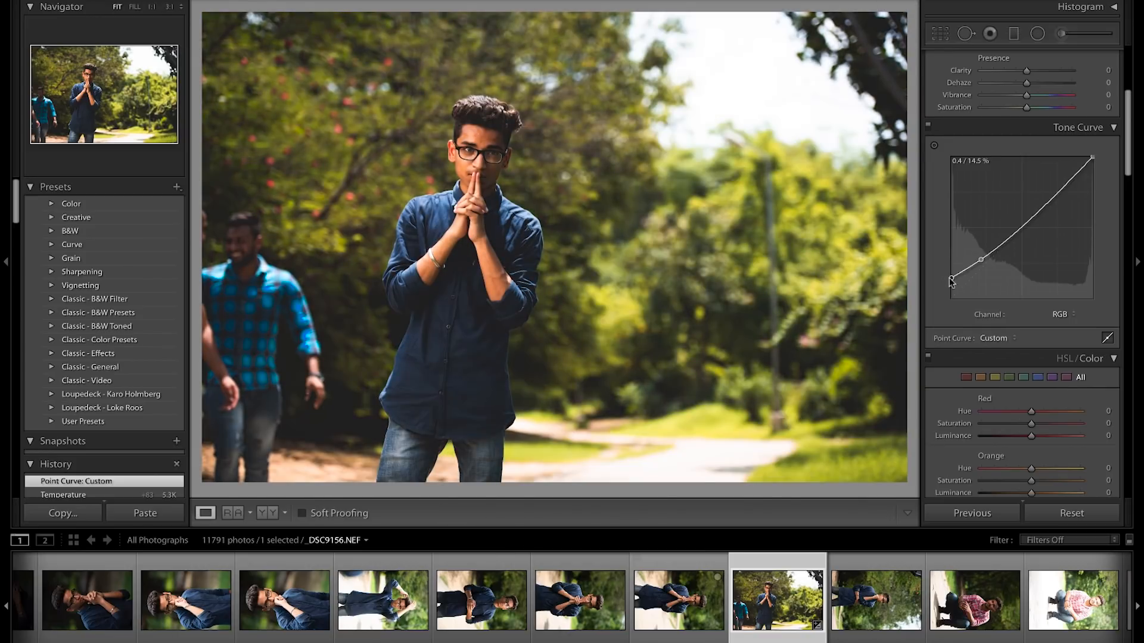
Reduce the overall Saturation to -36 and raise Whites to +12.
{"action": "left_click_drag", "start_coordinate": [1128, 137], "coordinate": [1131, 113]}
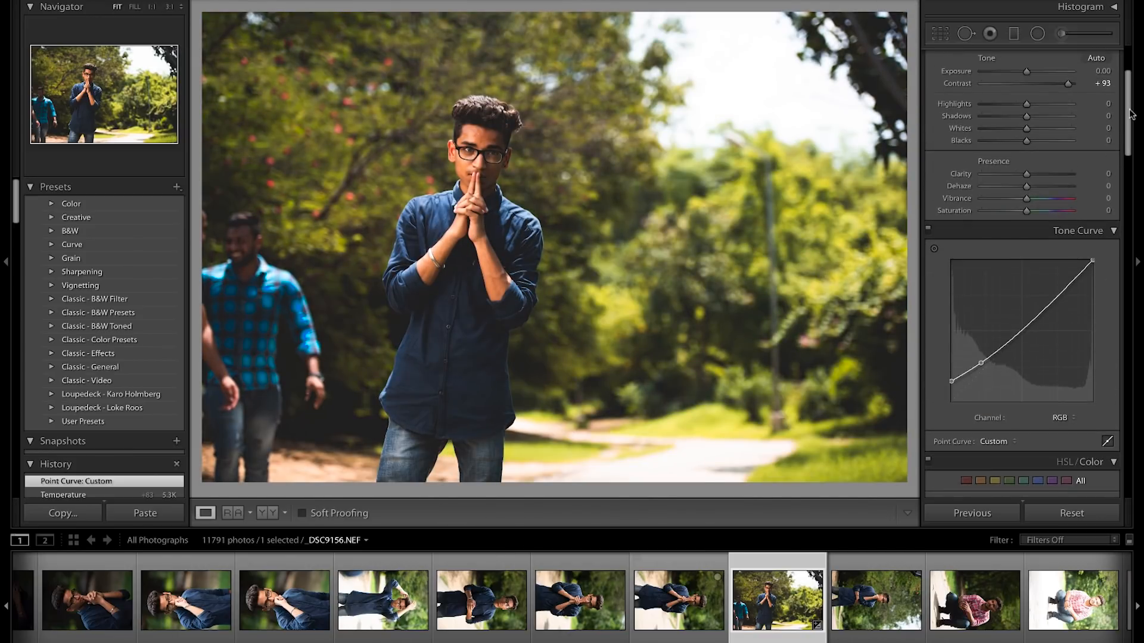
{"action": "left_click_drag", "start_coordinate": [1027, 211], "coordinate": [1011, 213]}
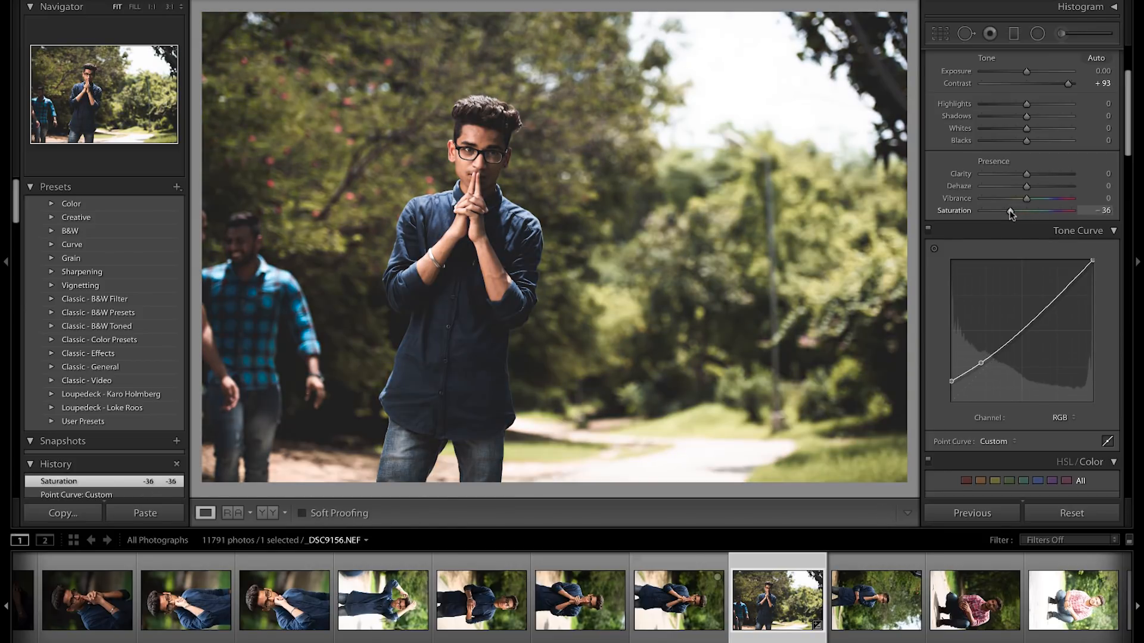
{"action": "left_click_drag", "start_coordinate": [1126, 134], "coordinate": [1125, 116]}
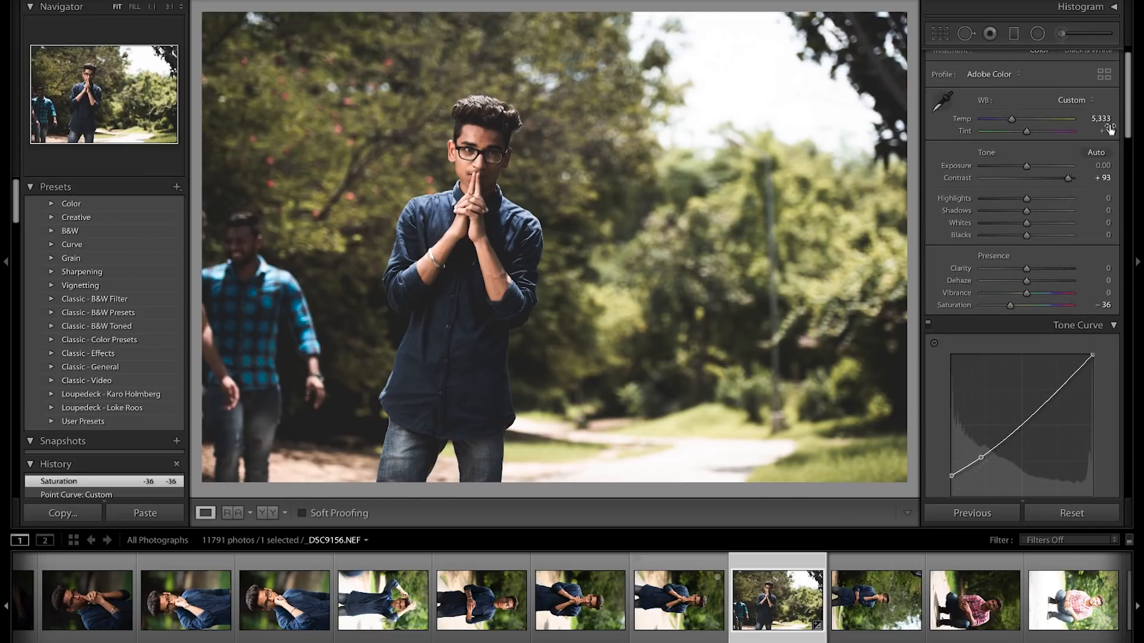
{"action": "mouse_move", "coordinate": [1033, 216]}
{"action": "left_mouse_down"}
{"action": "mouse_move", "coordinate": [1018, 202]}
{"action": "mouse_move", "coordinate": [1023, 237]}
{"action": "mouse_move", "coordinate": [1031, 223]}
{"action": "left_mouse_up"}
Set the Post-Crop Vignetting amount to -24 and compare the edited photo with the original.
{"action": "left_click_drag", "start_coordinate": [1128, 117], "coordinate": [1126, 450]}
{"action": "left_click_drag", "start_coordinate": [1109, 309], "coordinate": [1095, 310]}
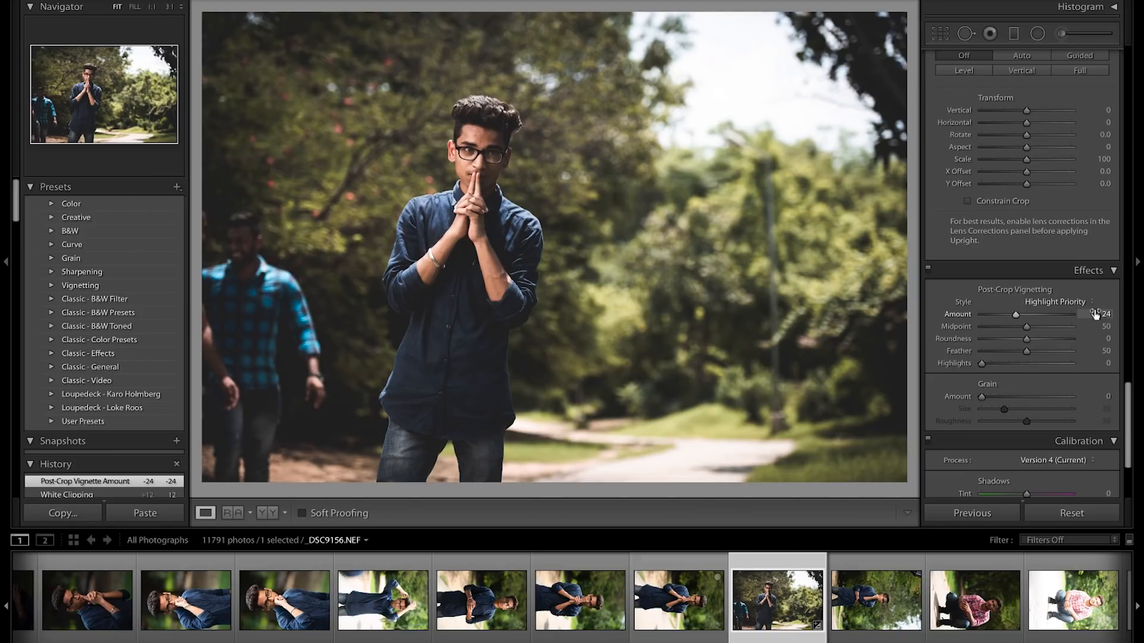
{"action": "key", "text": "backslash"}
{"action": "key", "text": "backslash"}
Save the current develop settings as a preset named "Arunz creation pre2" in the User Presets group.
{"action": "left_click", "coordinate": [175, 191]}
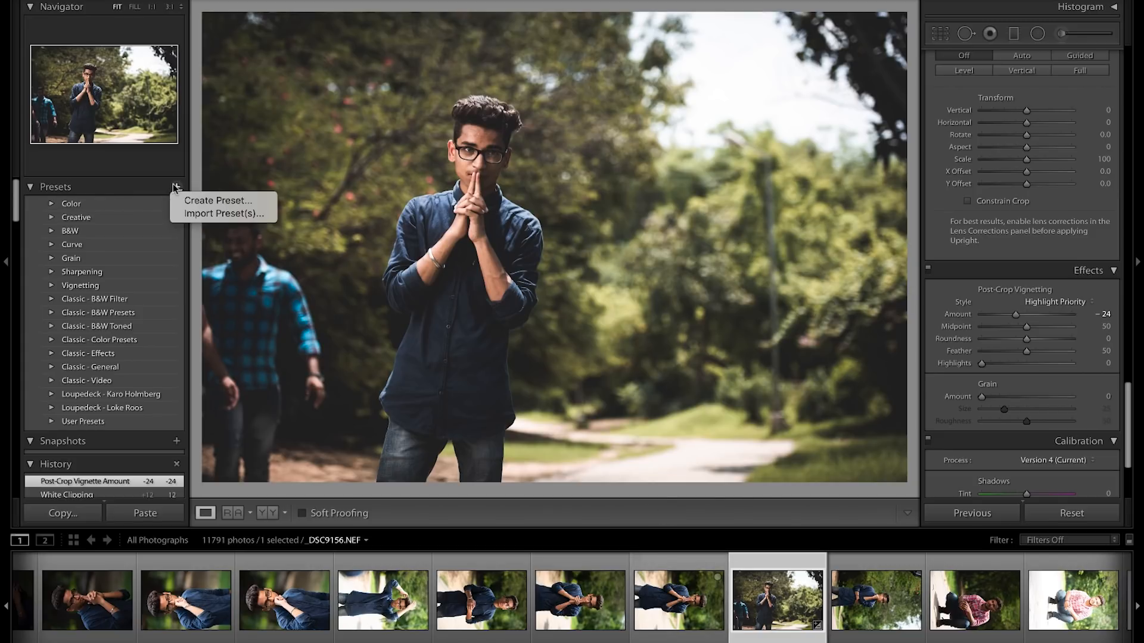
{"action": "left_click", "coordinate": [198, 204]}
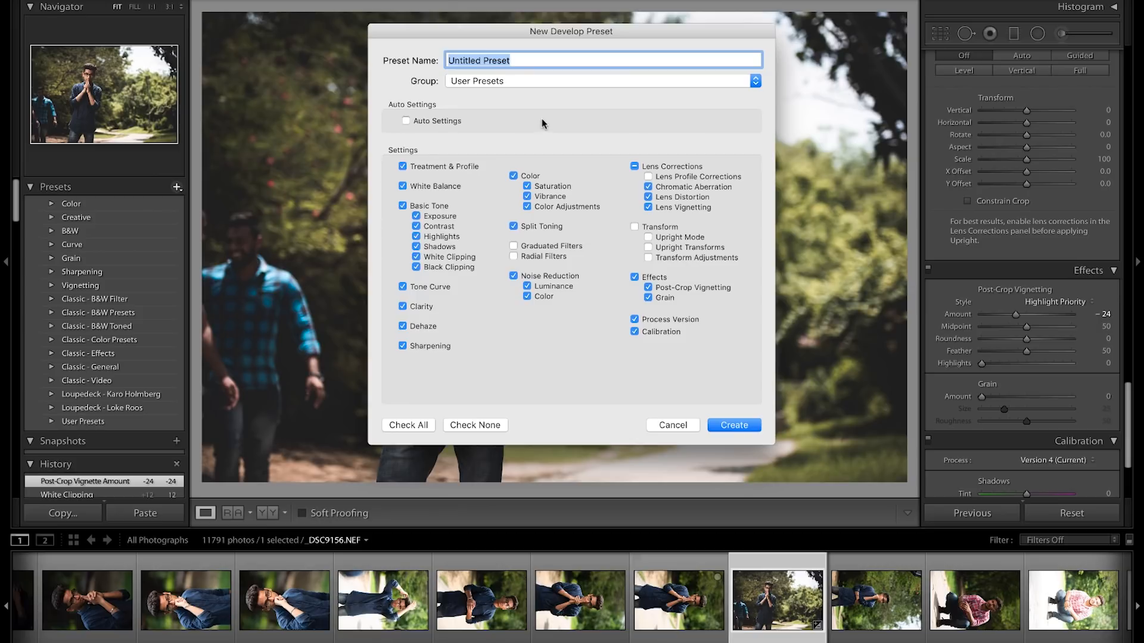
{"action": "type", "text": "Arunz creation pre2"}
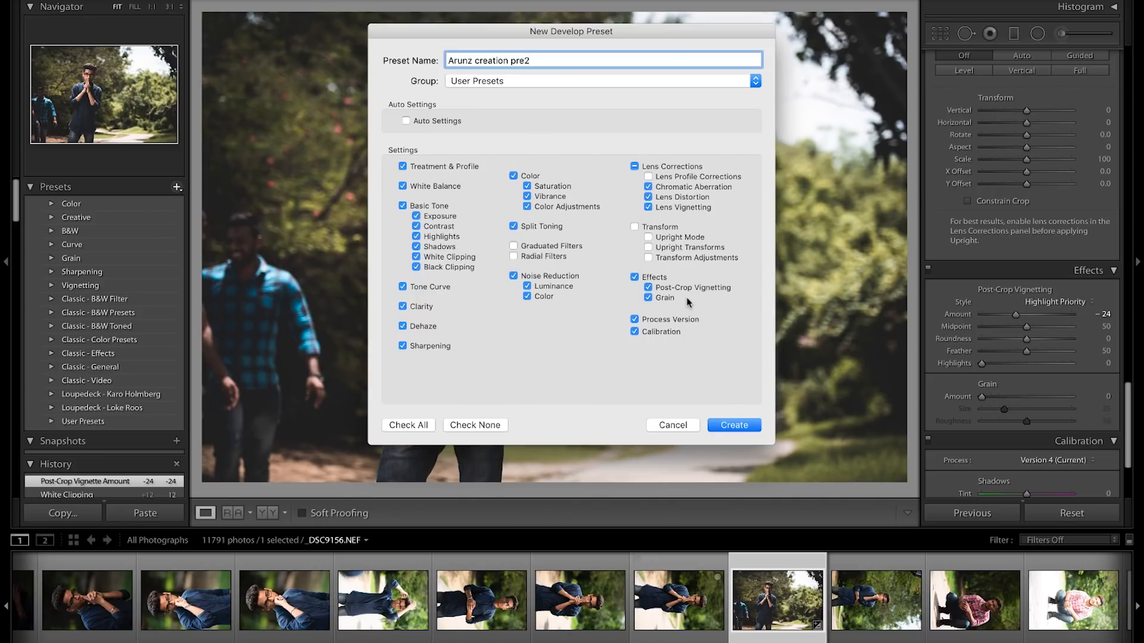
{"action": "left_click", "coordinate": [735, 425]}
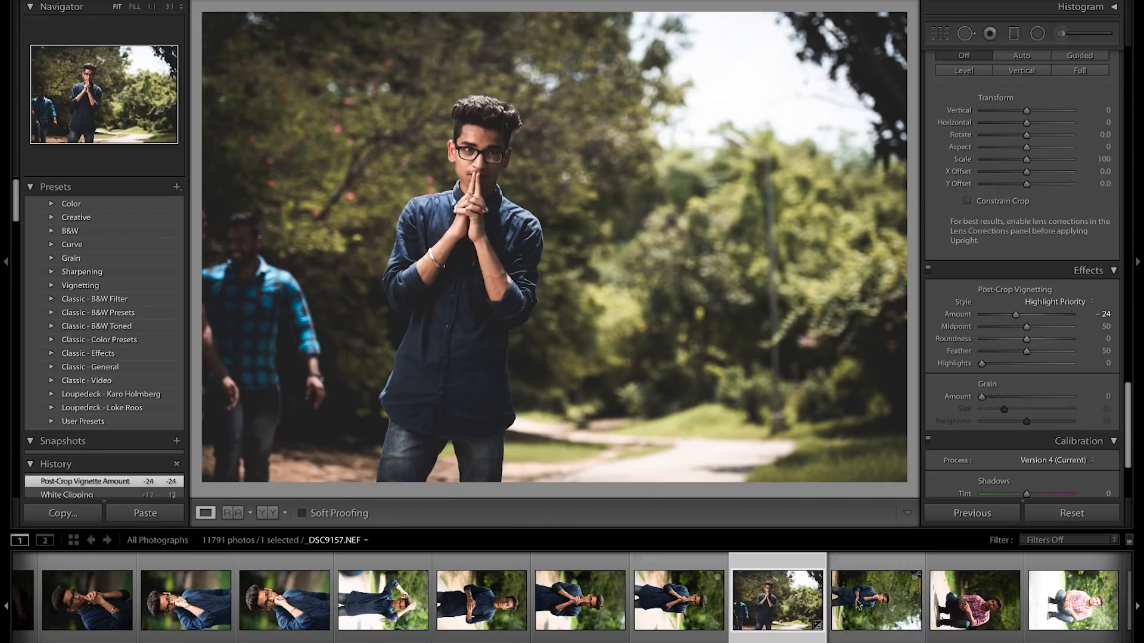
Copy the develop settings of the edited photo.
{"action": "right_click", "coordinate": [778, 607]}
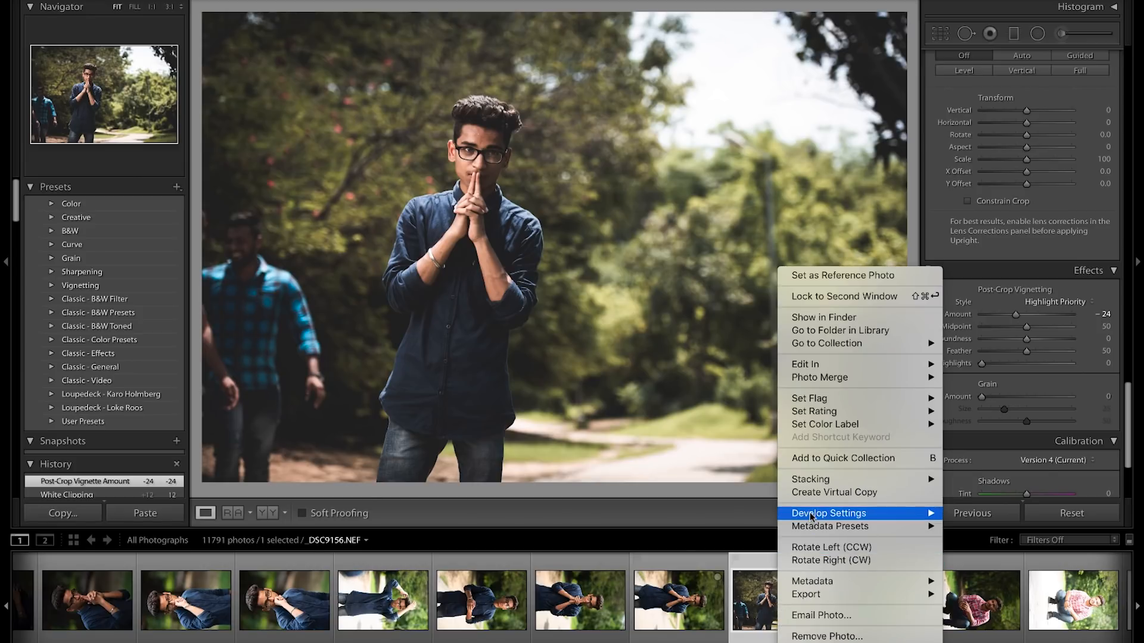
{"action": "mouse_move", "coordinate": [811, 516]}
{"action": "left_click", "coordinate": [980, 529]}
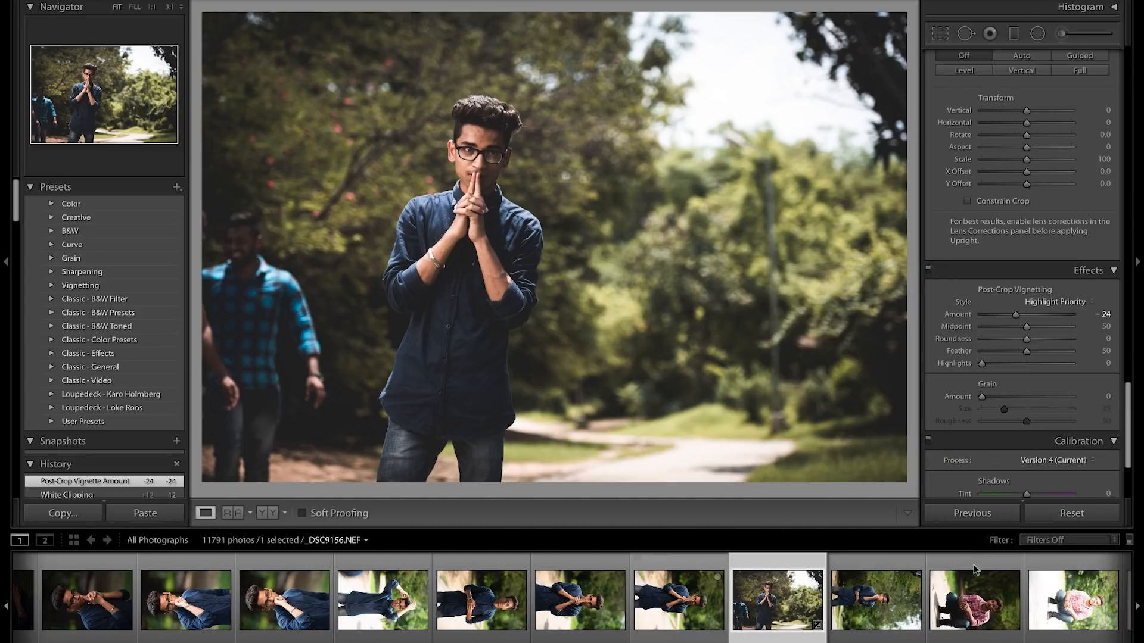
{"action": "left_click", "coordinate": [792, 348]}
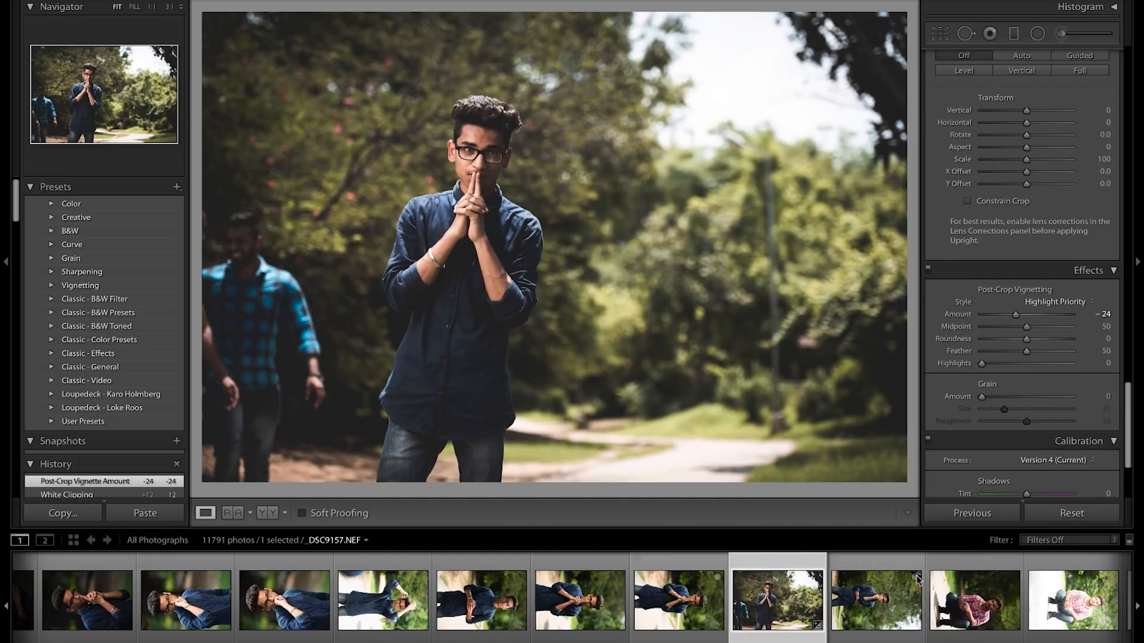
Paste the copied develop settings onto _DSC9234.NEF, the vertical profile portrait of the man in the light blue shirt.
{"action": "scroll", "coordinate": [930, 596], "scroll_direction": "down", "scroll_amount": 5}
{"action": "left_click", "coordinate": [882, 599]}
{"action": "scroll", "coordinate": [882, 598], "scroll_direction": "down", "scroll_amount": 10}
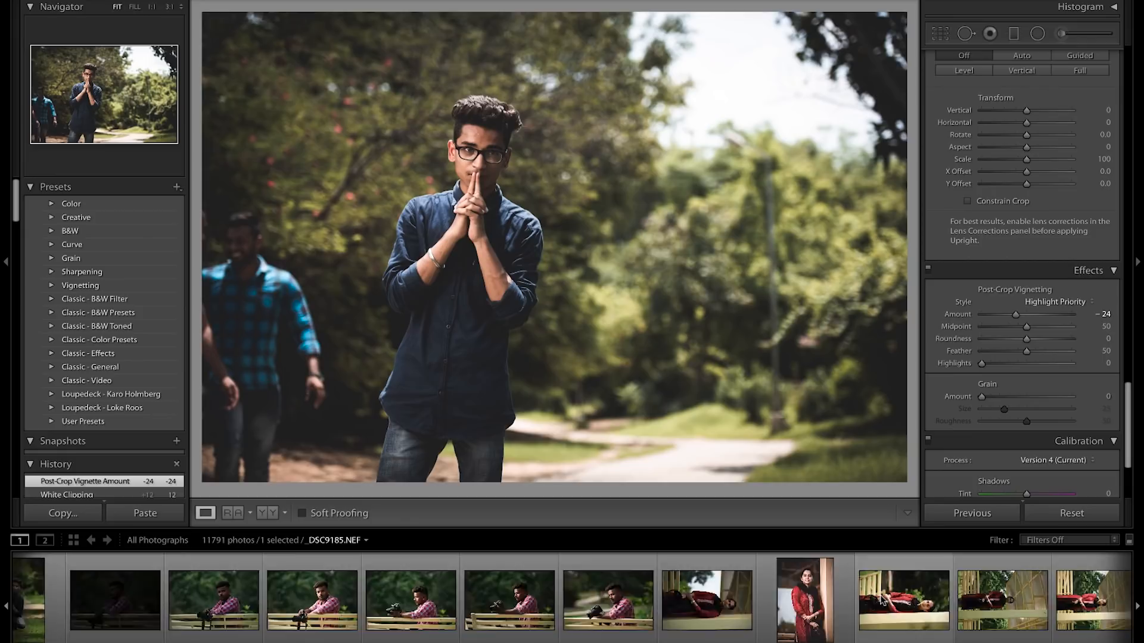
{"action": "scroll", "coordinate": [882, 599], "scroll_direction": "down", "scroll_amount": 10}
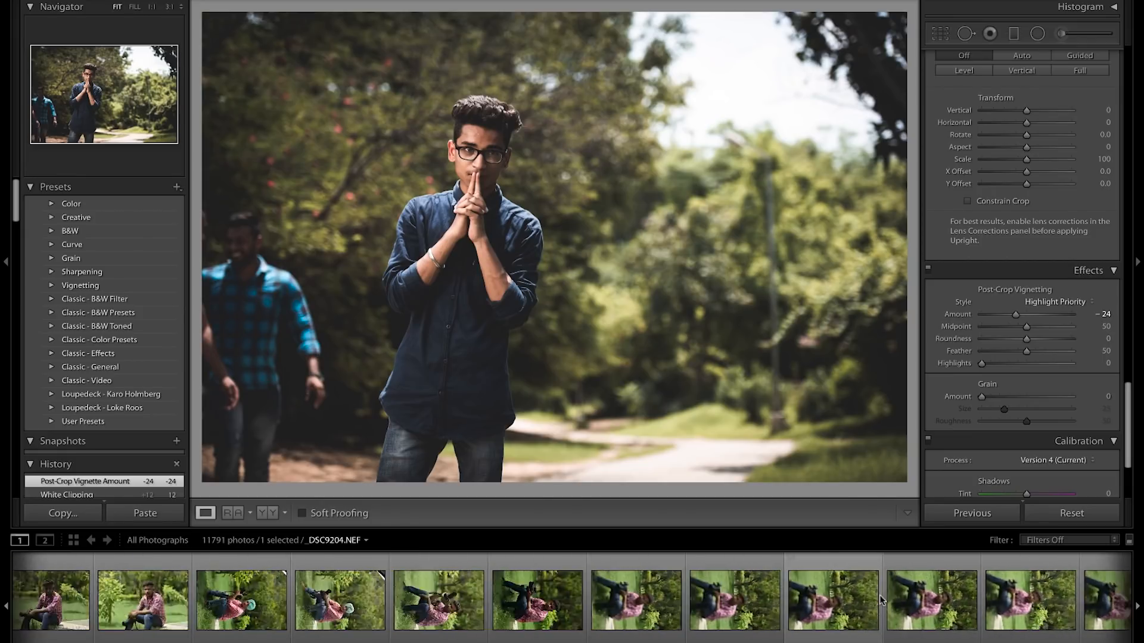
{"action": "scroll", "coordinate": [882, 600], "scroll_direction": "down", "scroll_amount": 10}
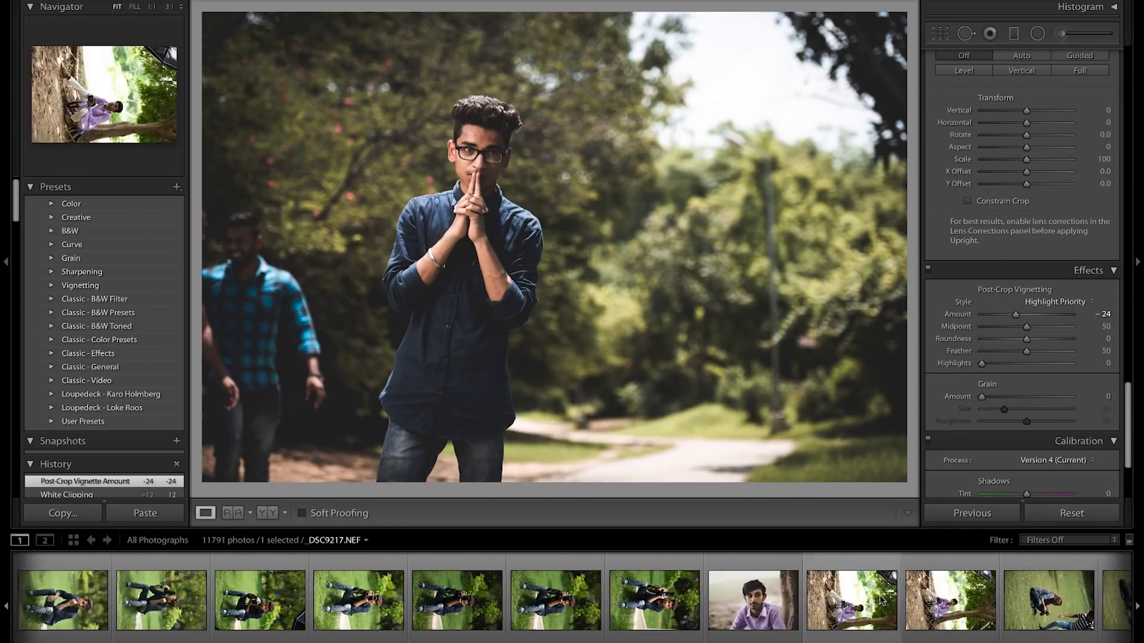
{"action": "scroll", "coordinate": [882, 599], "scroll_direction": "down", "scroll_amount": 10}
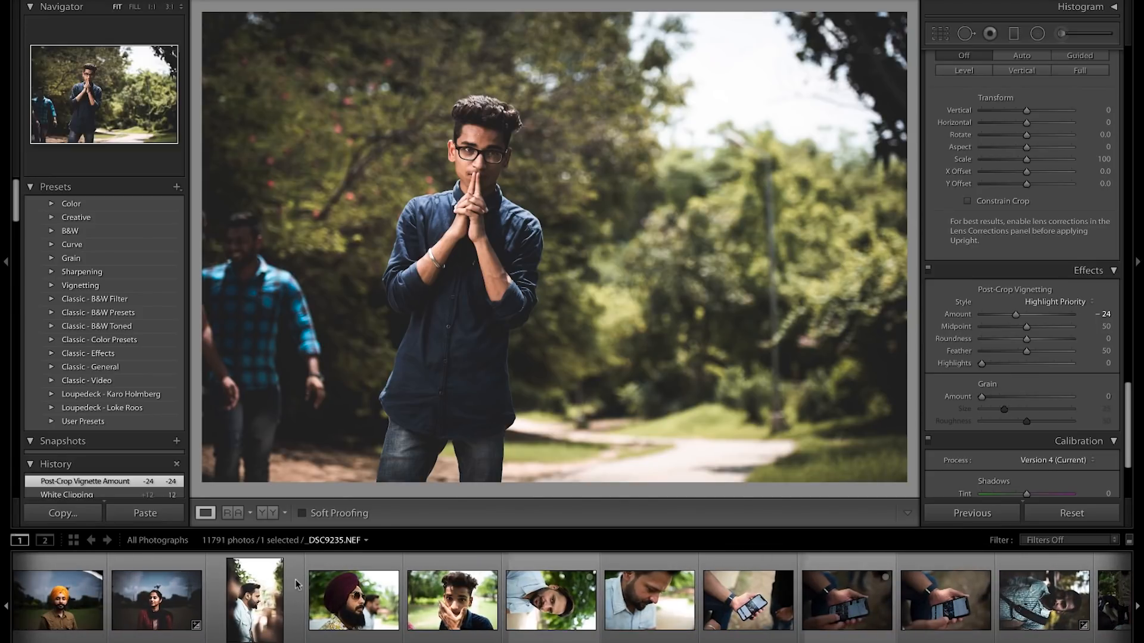
{"action": "left_click", "coordinate": [259, 588]}
{"action": "right_click", "coordinate": [258, 588]}
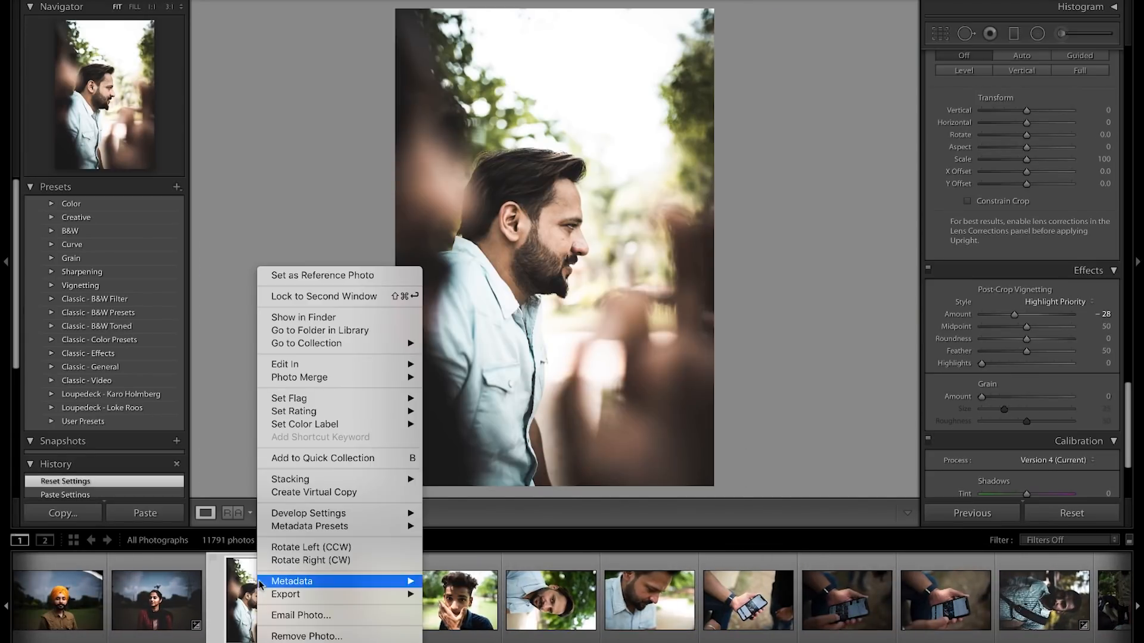
{"action": "mouse_move", "coordinate": [317, 516]}
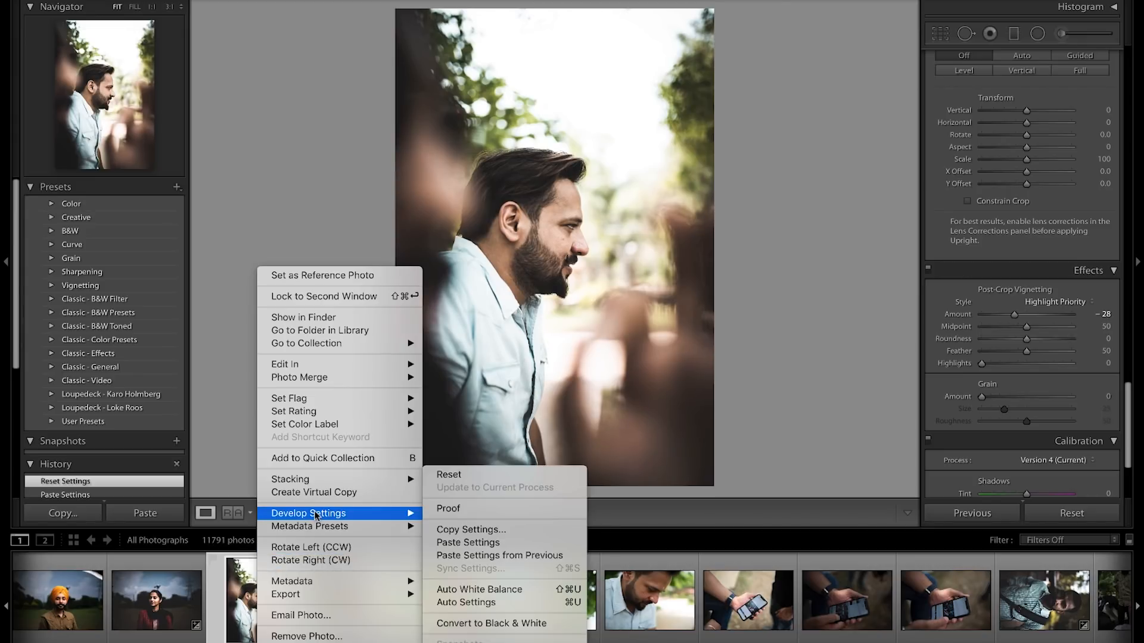
{"action": "left_click", "coordinate": [482, 542]}
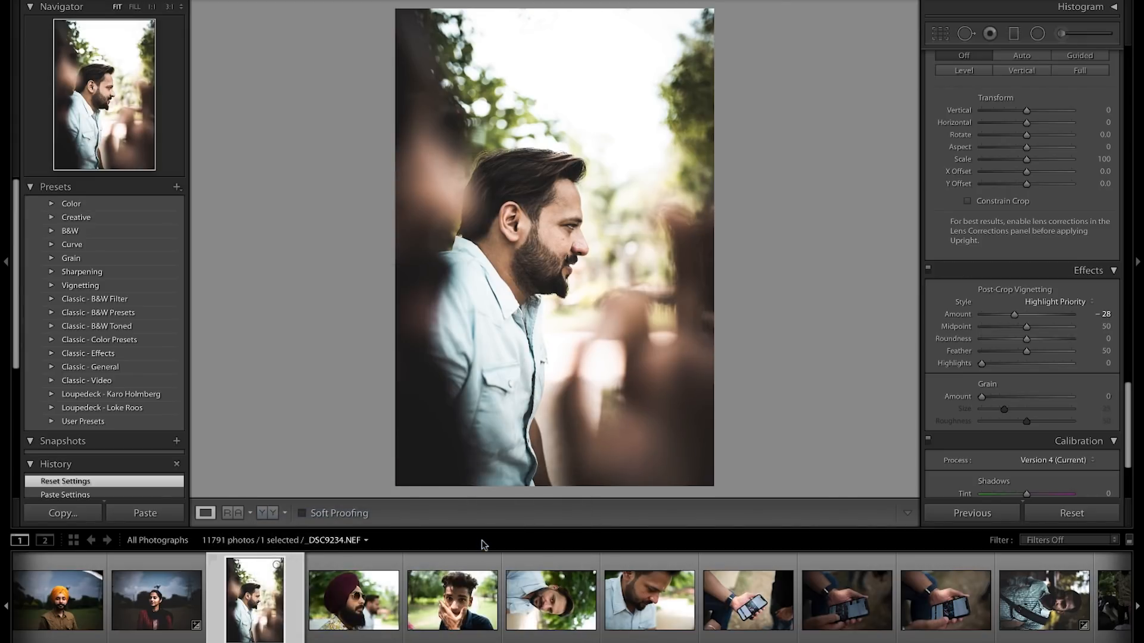
{"action": "right_click", "coordinate": [264, 589]}
{"action": "mouse_move", "coordinate": [336, 520]}
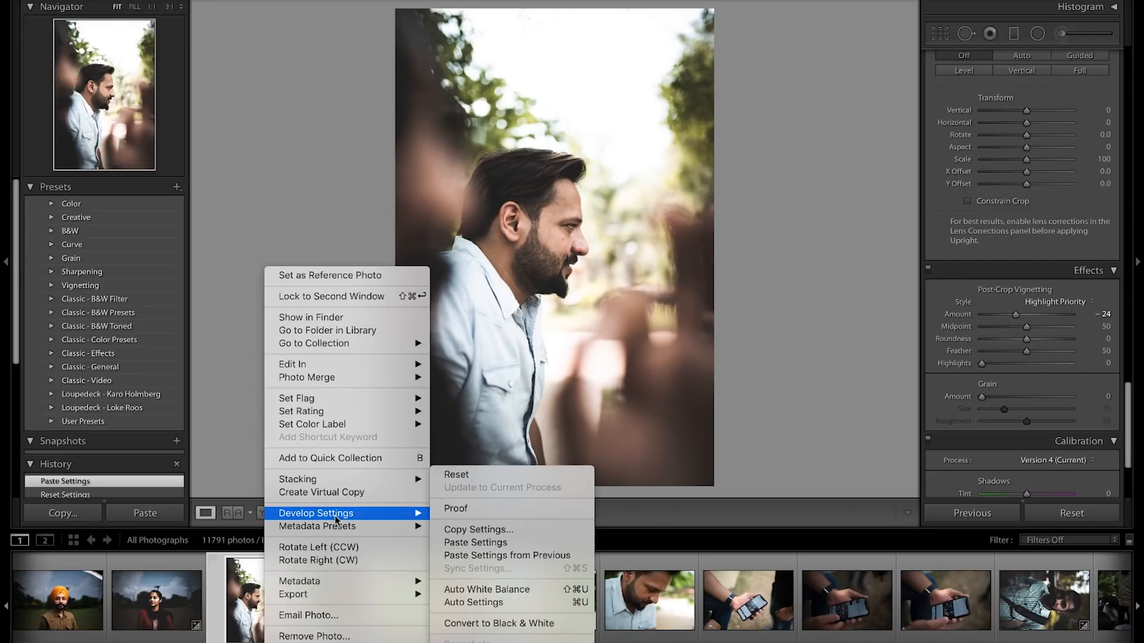
{"action": "left_click", "coordinate": [482, 542]}
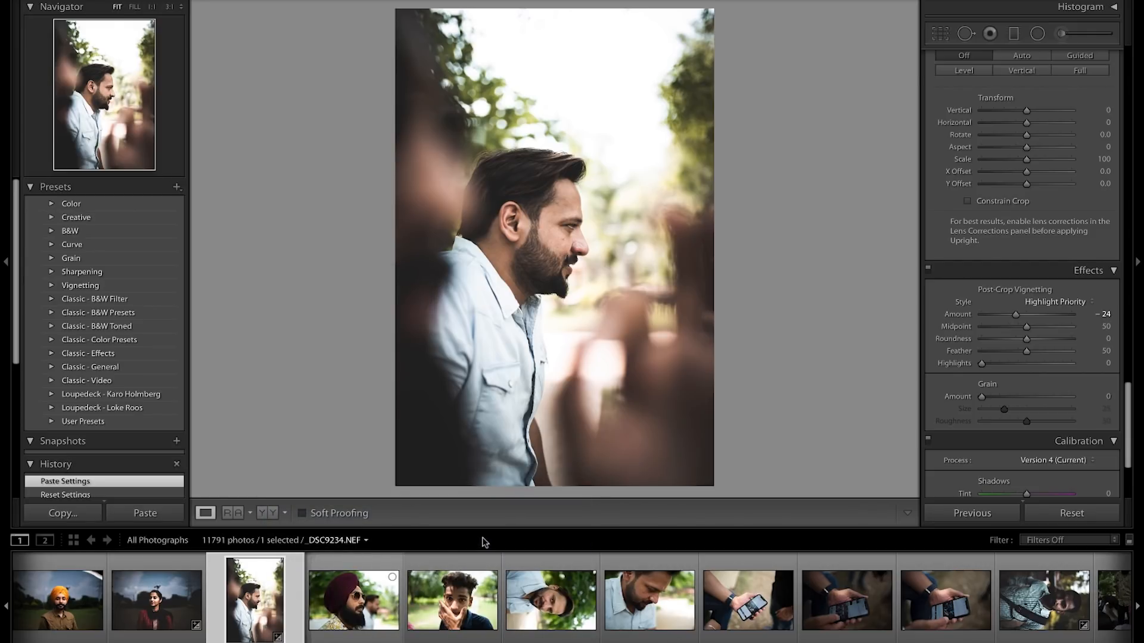
Paste the copied develop settings onto _DSC9235.NEF, the portrait of the man in the maroon turban.
{"action": "left_click", "coordinate": [371, 608]}
{"action": "right_click", "coordinate": [371, 607]}
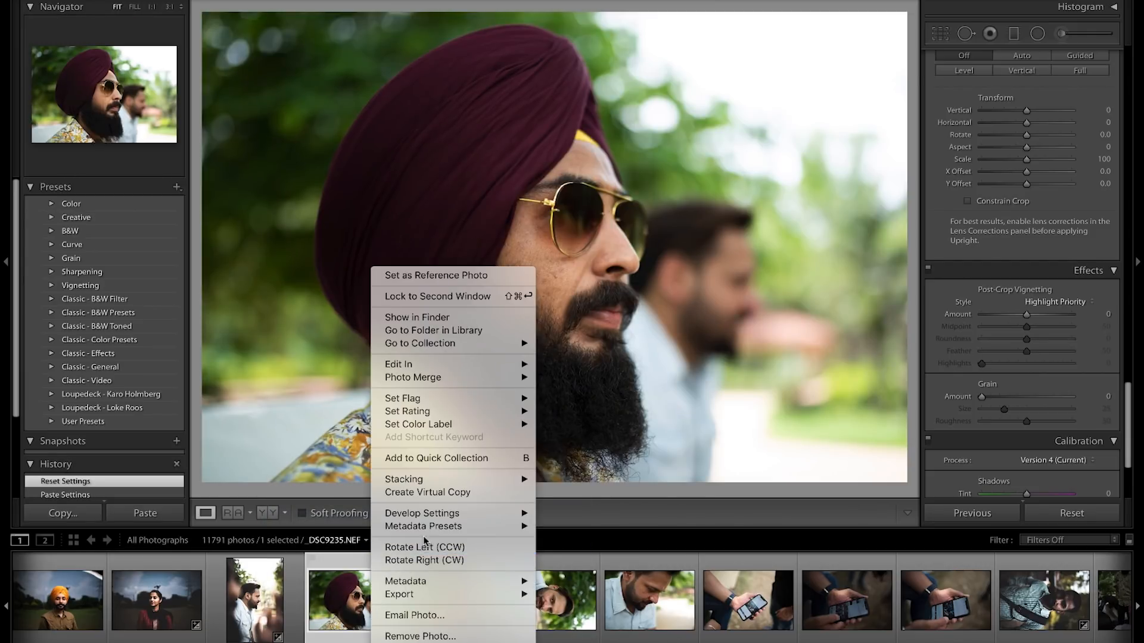
{"action": "mouse_move", "coordinate": [441, 518]}
{"action": "left_click", "coordinate": [563, 543]}
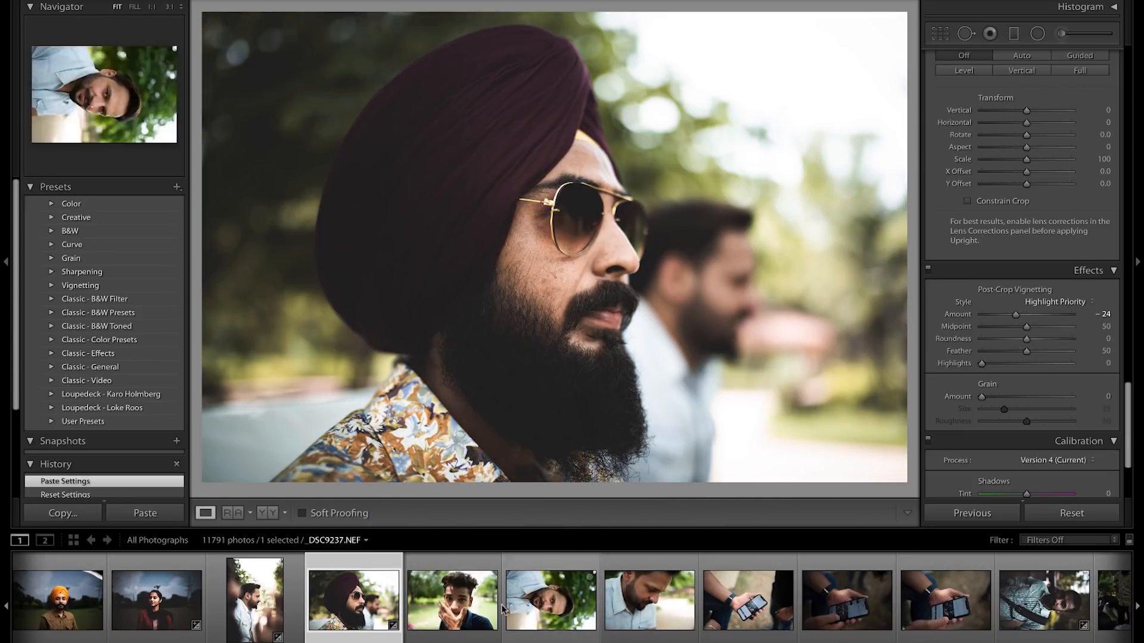
Paste the copied develop settings onto _DSC9238.NEF, the close-up of the bearded man in the light blue shirt looking down.
{"action": "left_click", "coordinate": [568, 609]}
{"action": "left_click", "coordinate": [639, 596]}
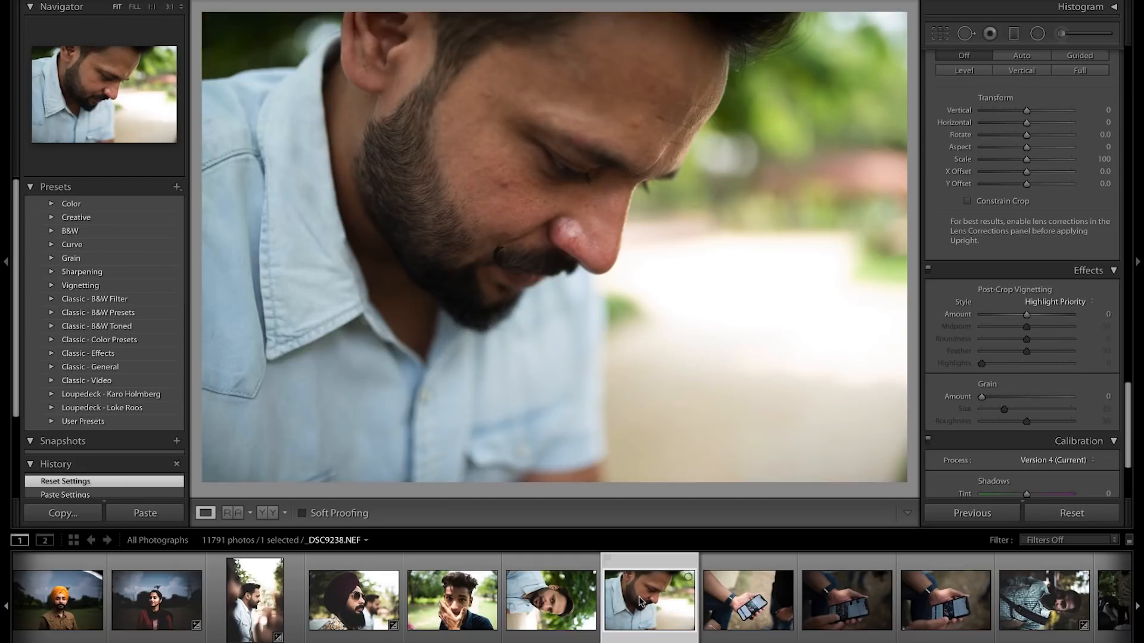
{"action": "right_click", "coordinate": [639, 596]}
{"action": "mouse_move", "coordinate": [716, 526]}
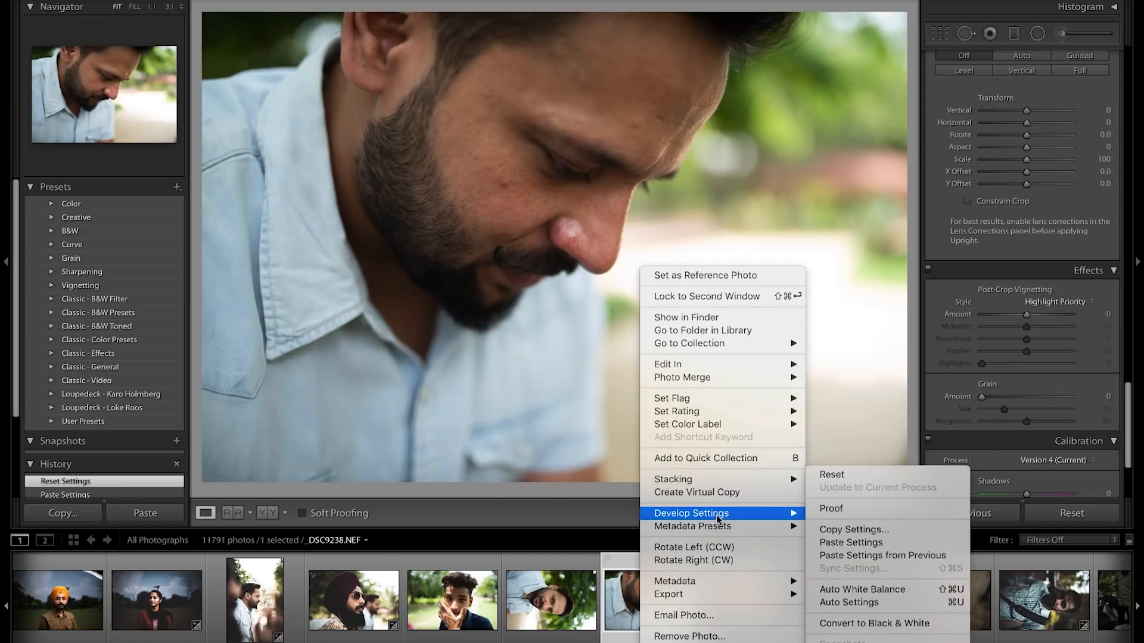
{"action": "left_click", "coordinate": [845, 543]}
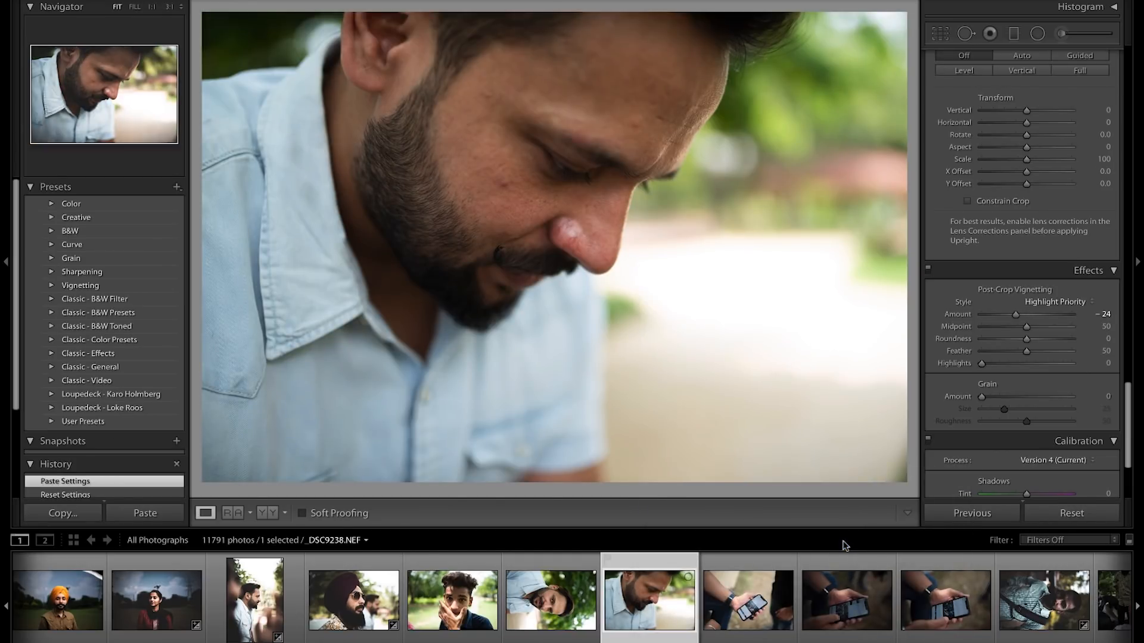
Paste the copied develop settings onto _DSC9239.NEF, the photo of a hand with a wristwatch holding a phone.
{"action": "left_click", "coordinate": [769, 608]}
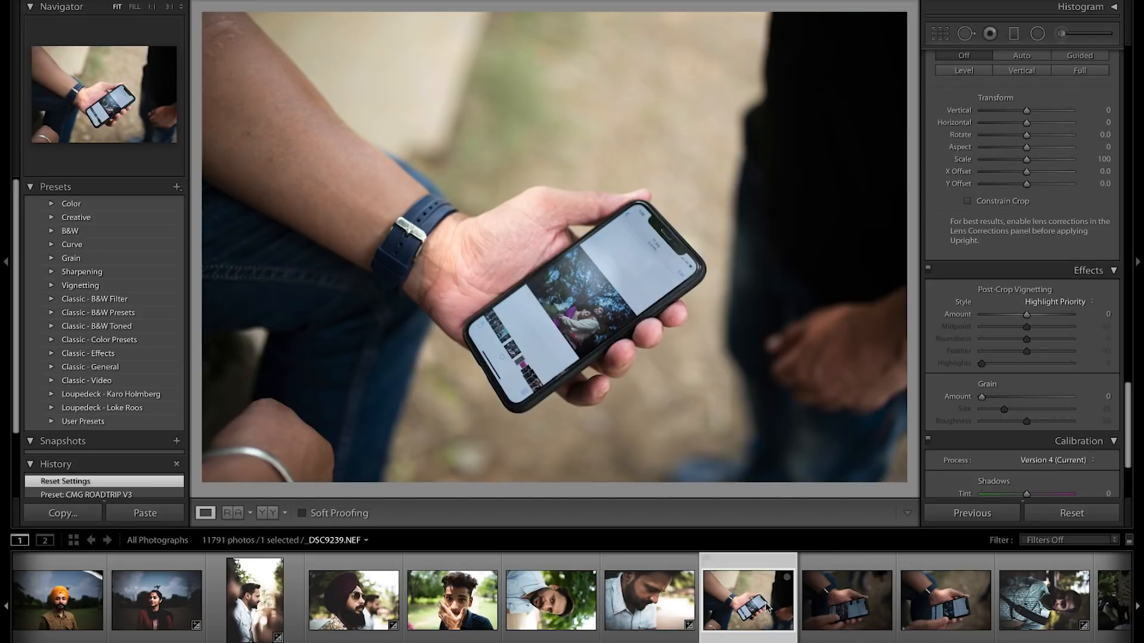
{"action": "right_click", "coordinate": [768, 608]}
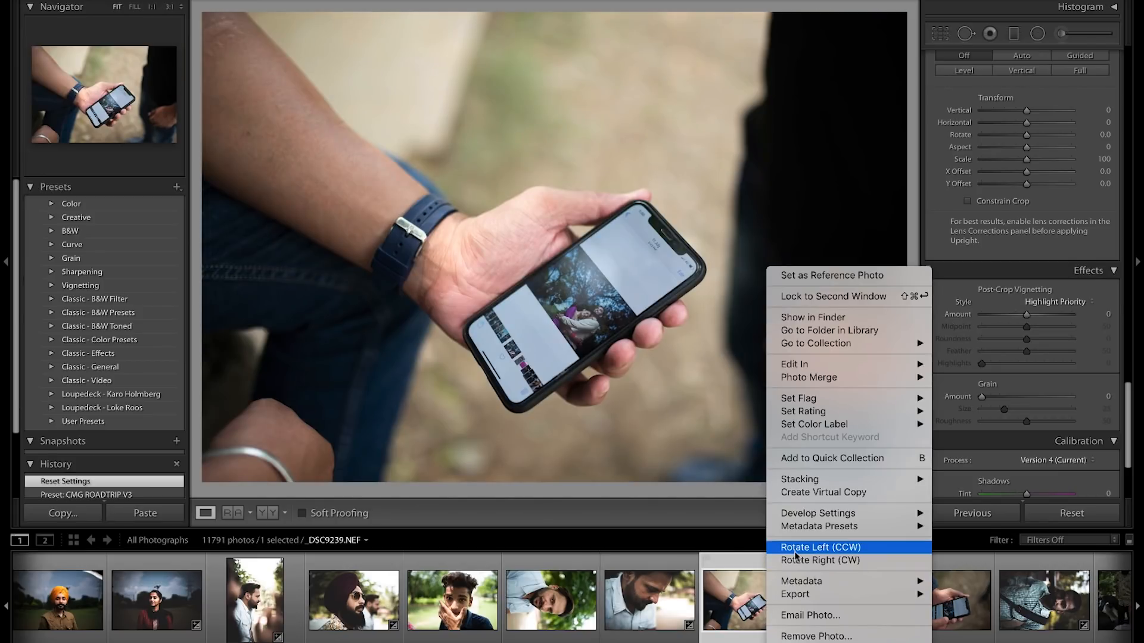
{"action": "mouse_move", "coordinate": [806, 516]}
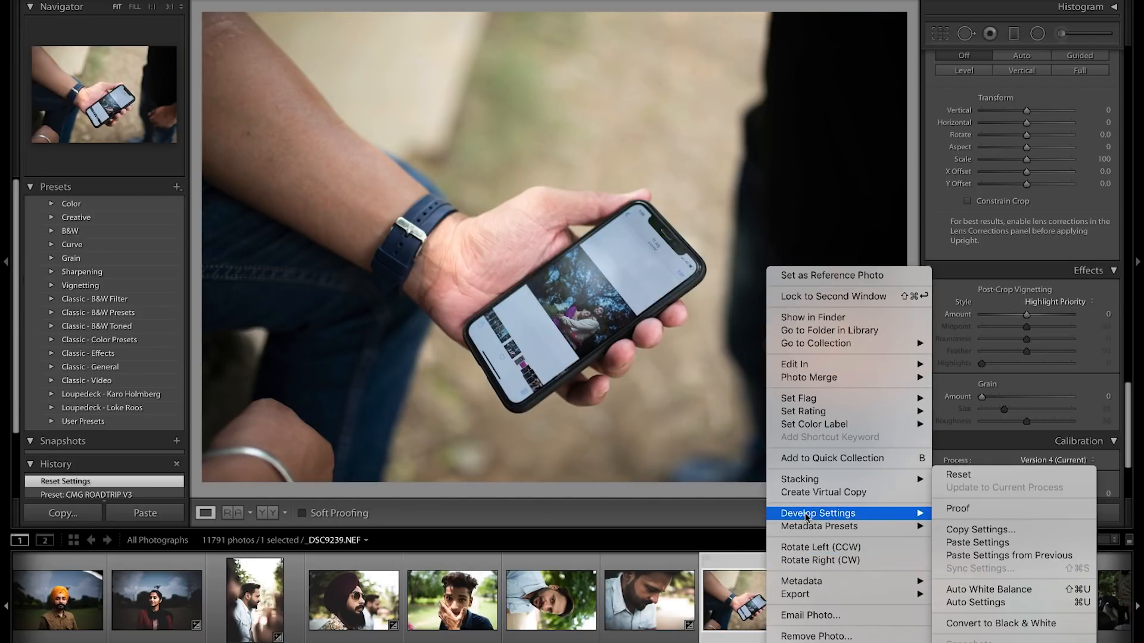
{"action": "left_click", "coordinate": [977, 542]}
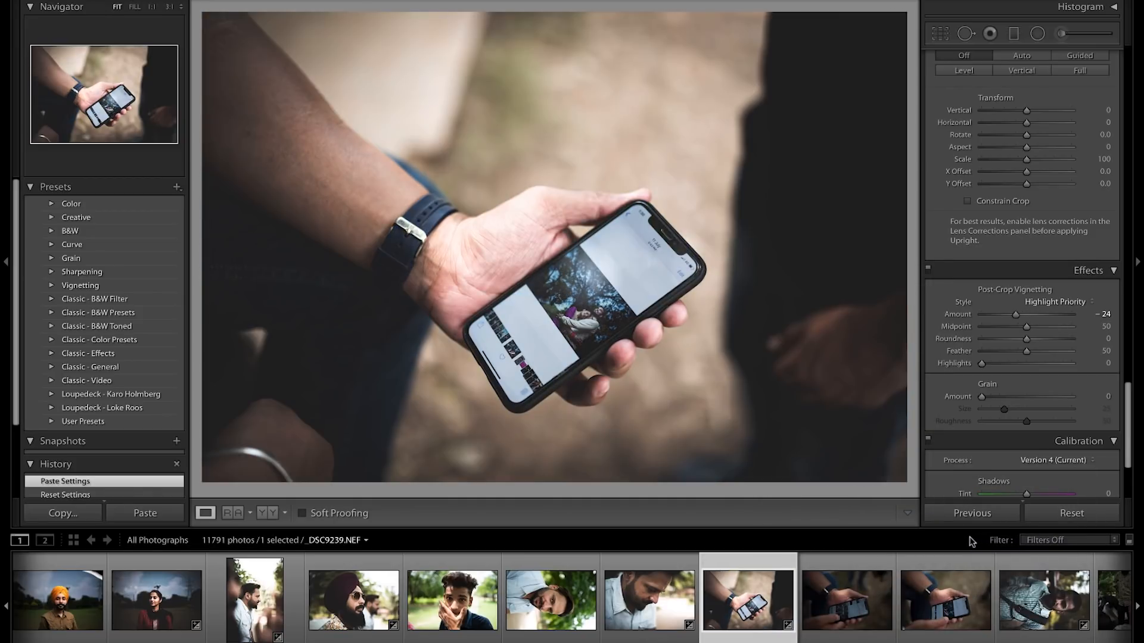